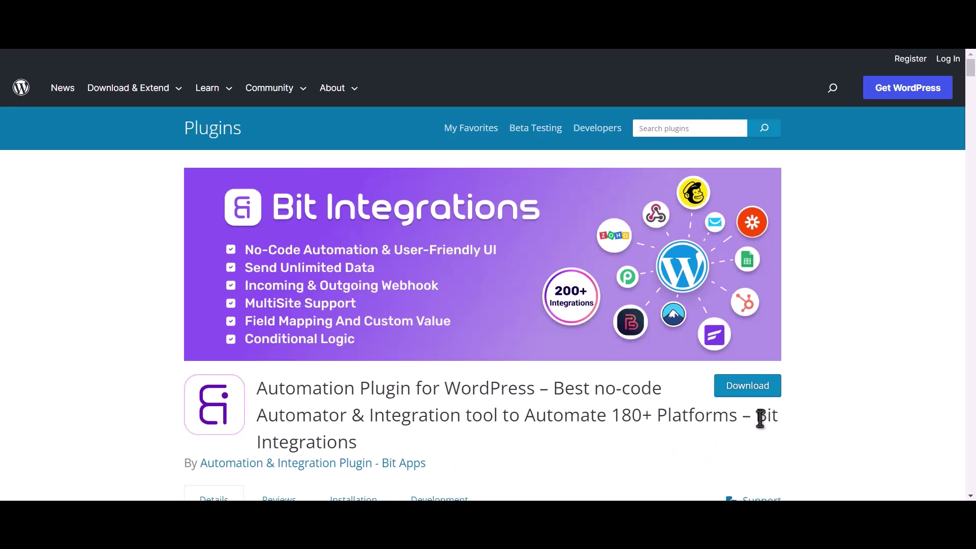
Step: Create a new Bit Integrations integration with Amelia as the trigger and copy its webhook URL
drag(757, 416, 764, 431)
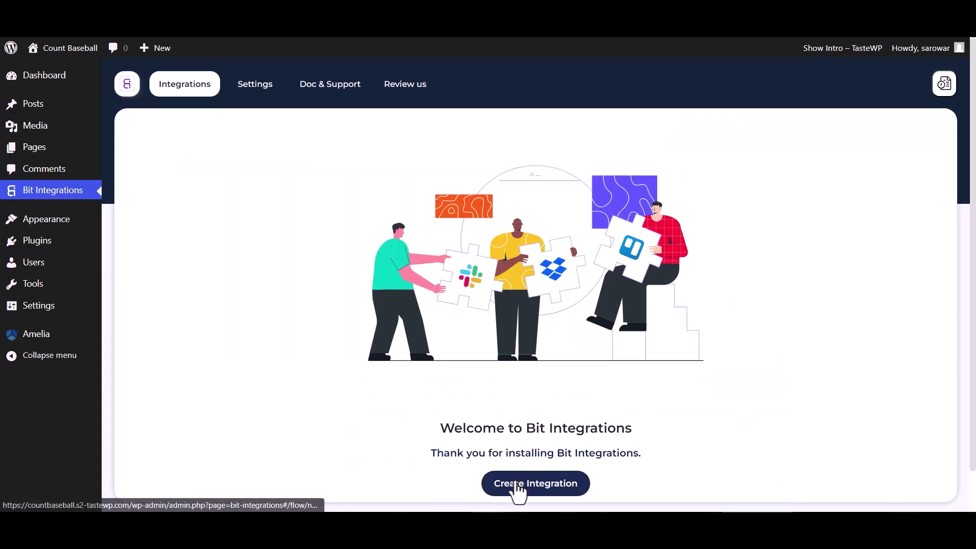
click(516, 487)
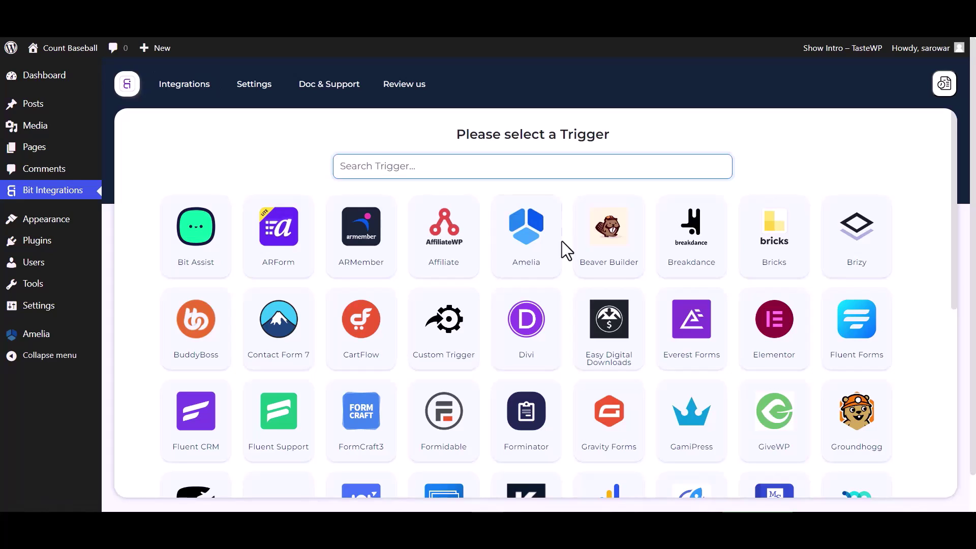
click(544, 256)
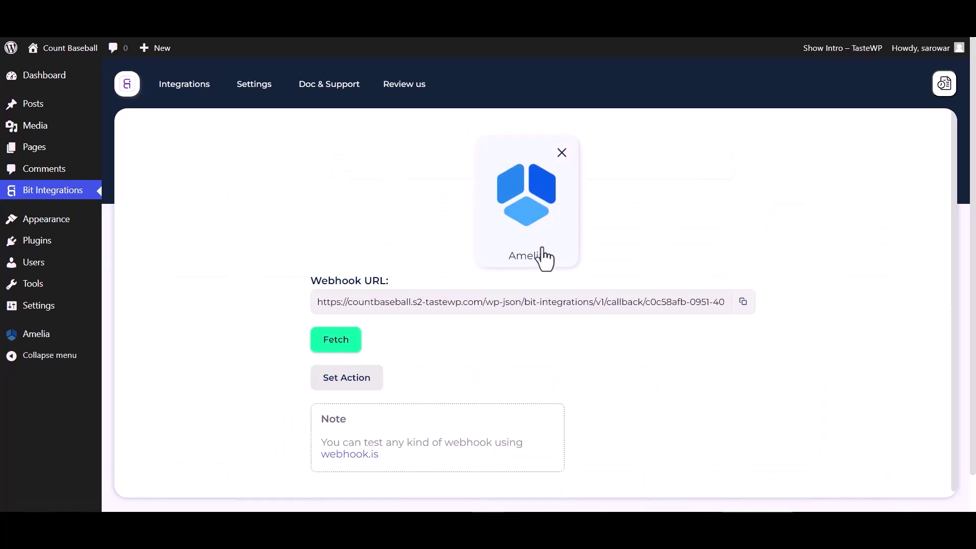
click(743, 302)
Step: Start fetching trigger data, then begin a new web hook in Amelia's integration settings
click(349, 351)
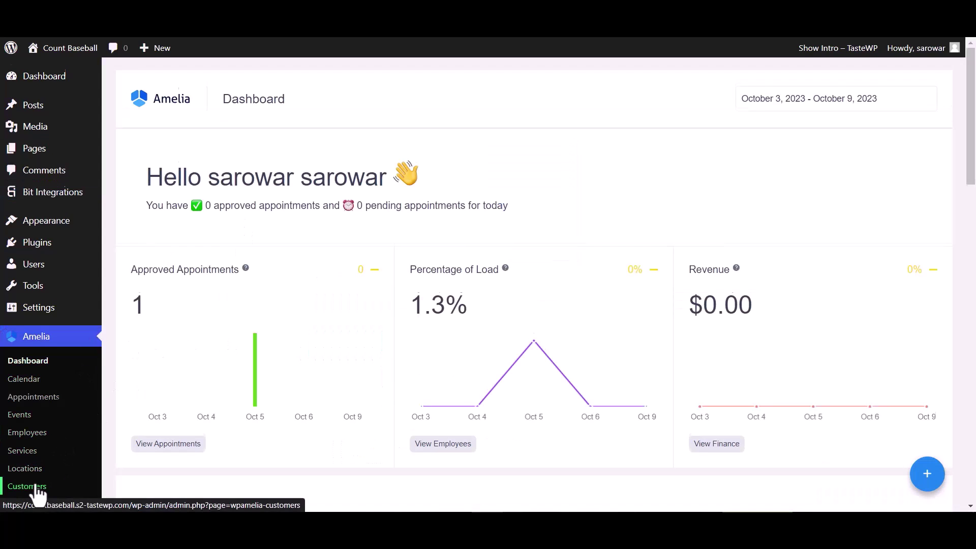
scroll(37, 488, down, 1)
scroll(37, 488, down, 4)
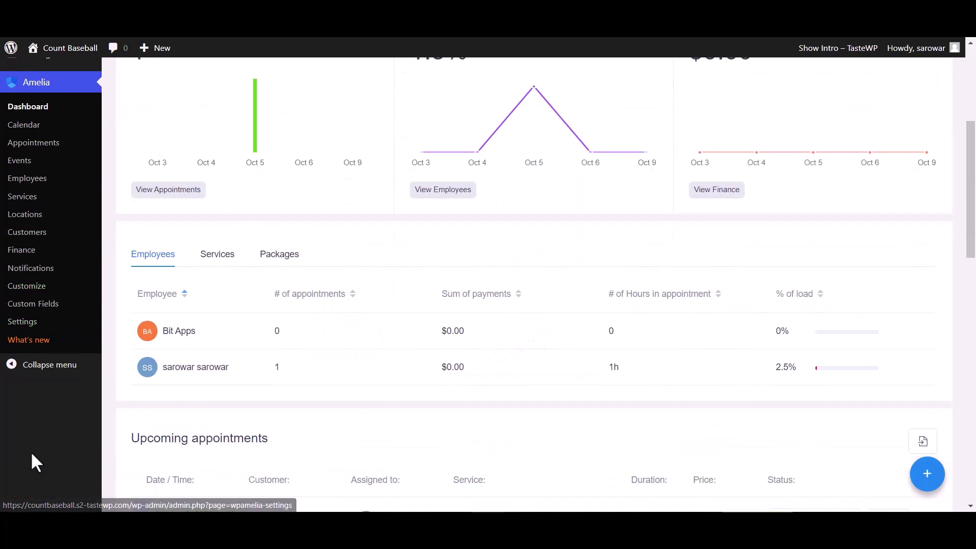
click(29, 323)
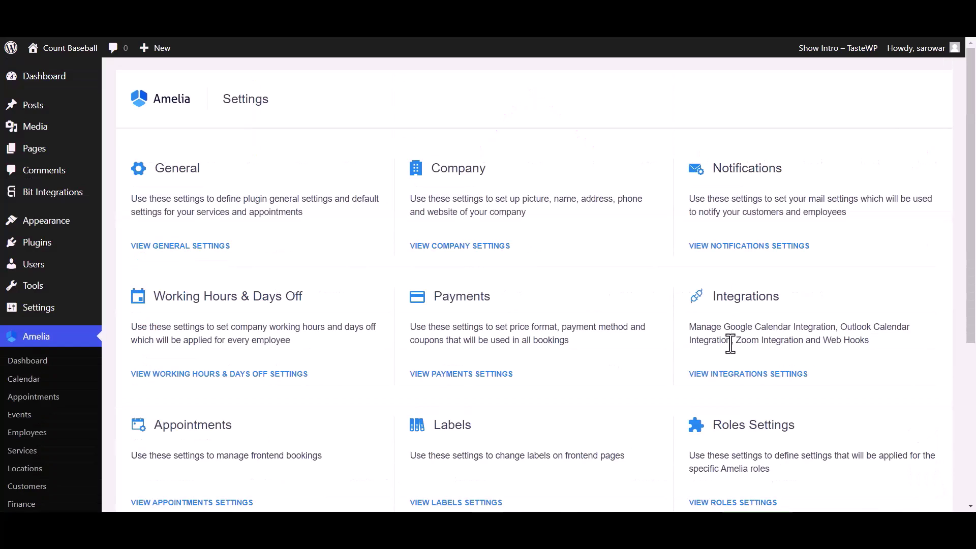
click(714, 374)
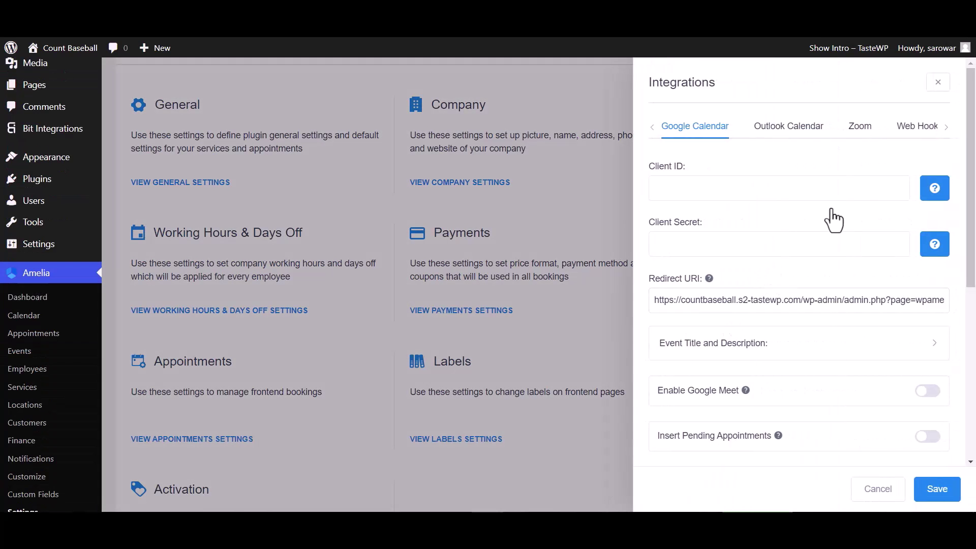
click(920, 133)
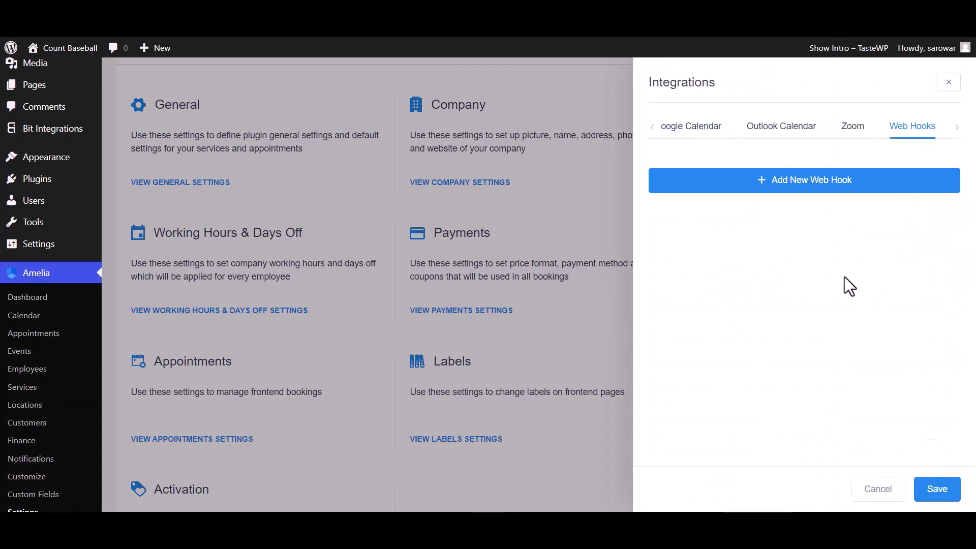
click(835, 180)
Step: Save a web hook named 'Bit Integ' with the pasted URL, type Appointment, action Booking Status Changed
click(706, 173)
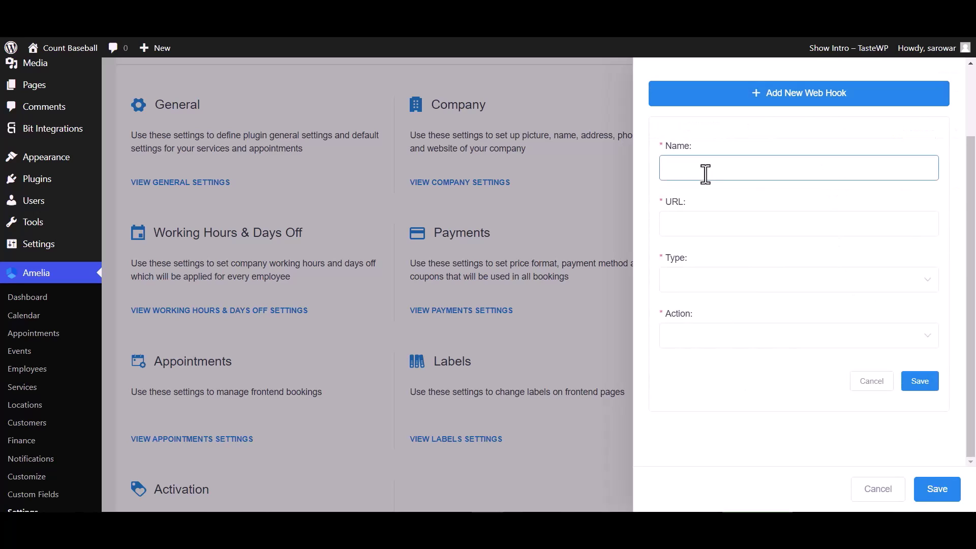
text(Bit In)
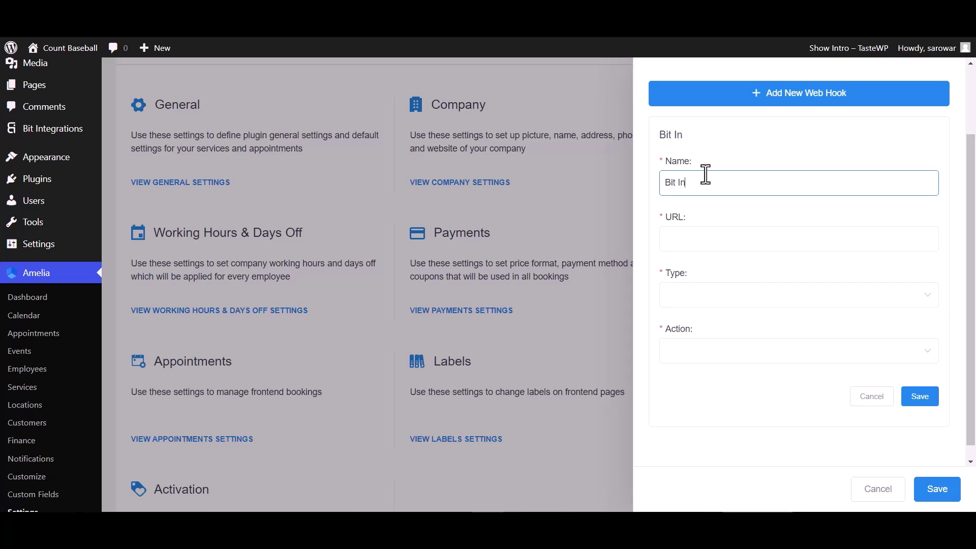
text(tegrations)
click(699, 240)
key(ctrl+v)
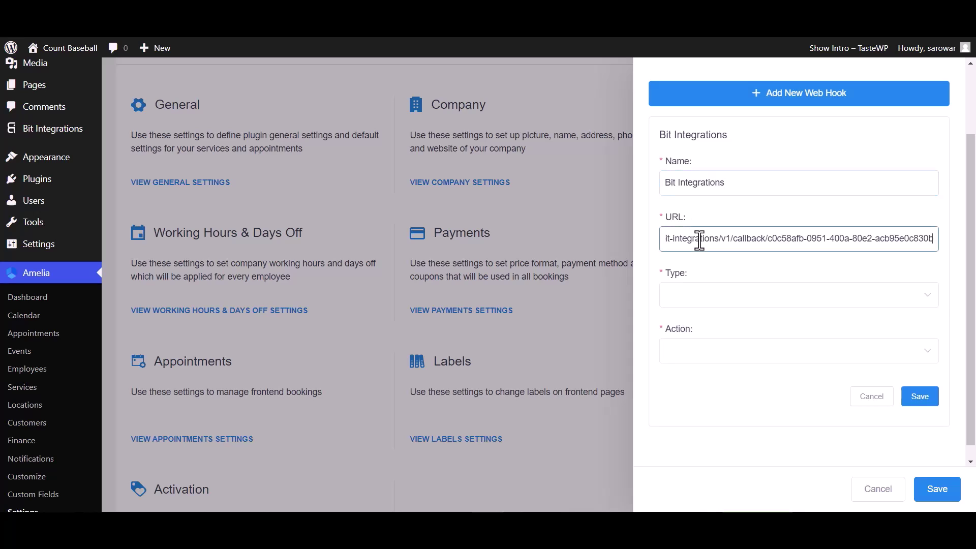
click(701, 304)
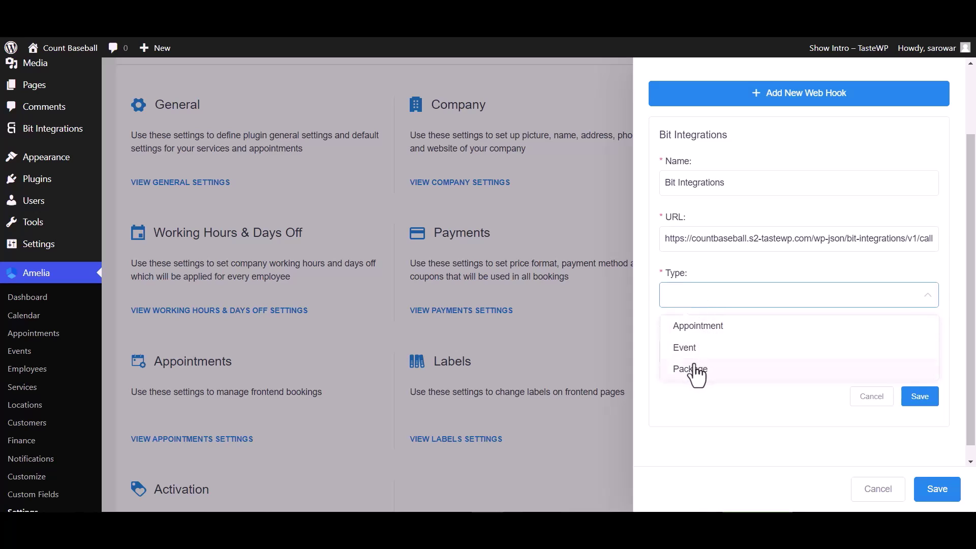
click(699, 330)
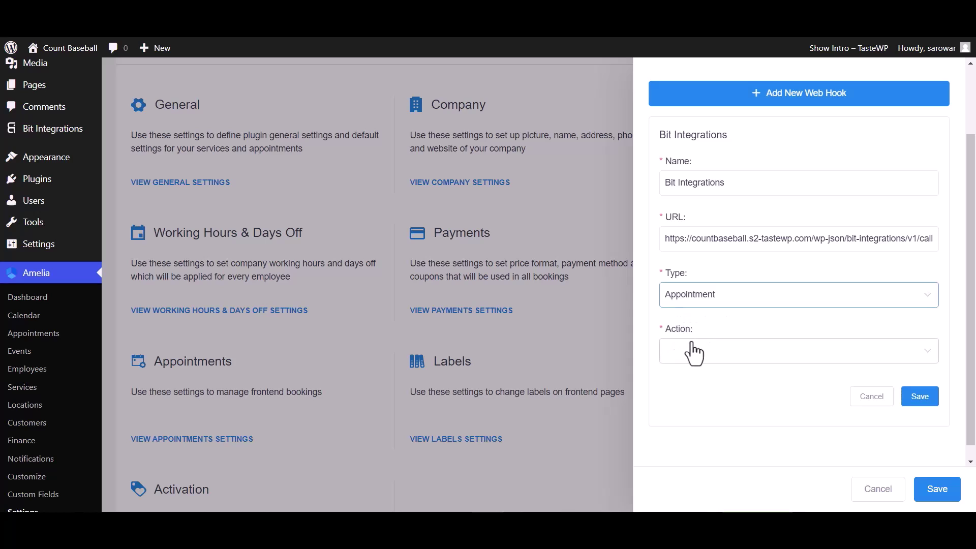
click(695, 351)
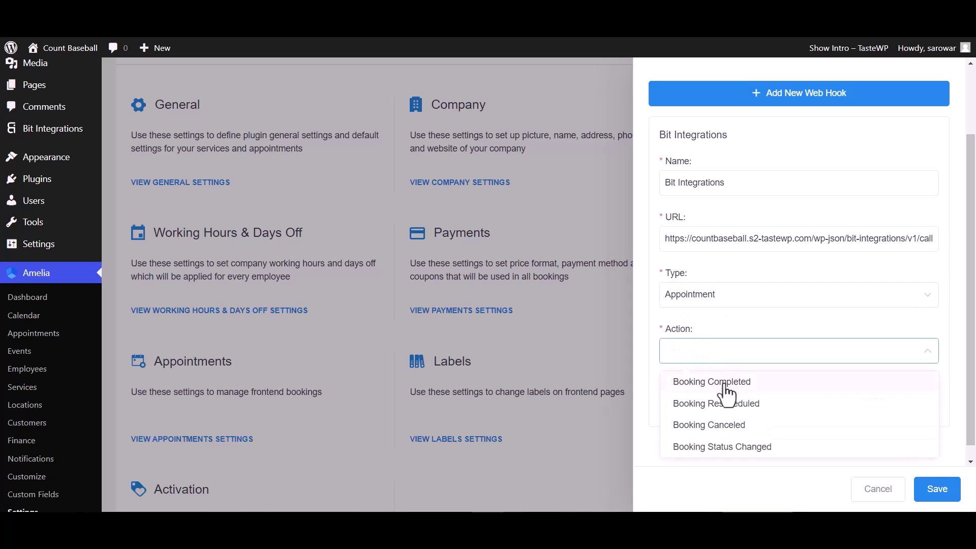
click(723, 448)
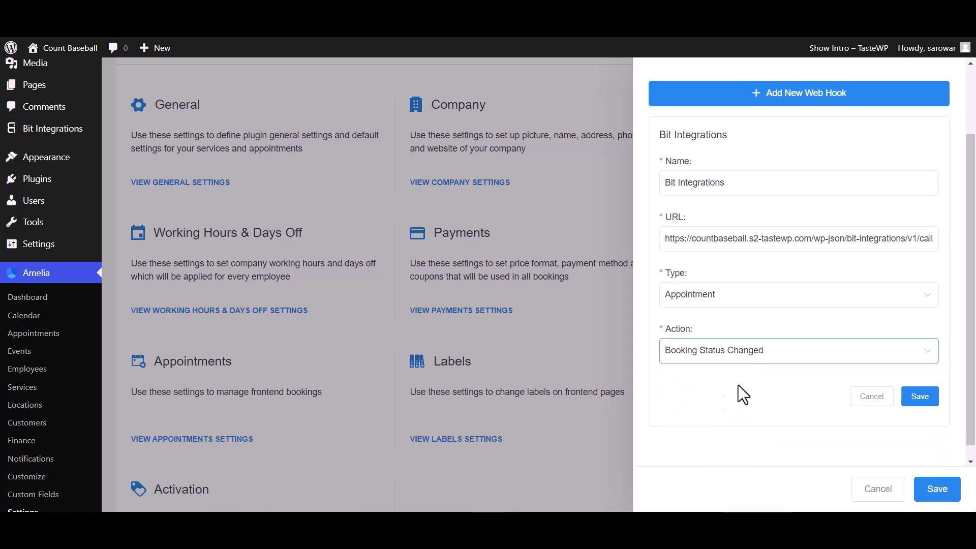
click(920, 397)
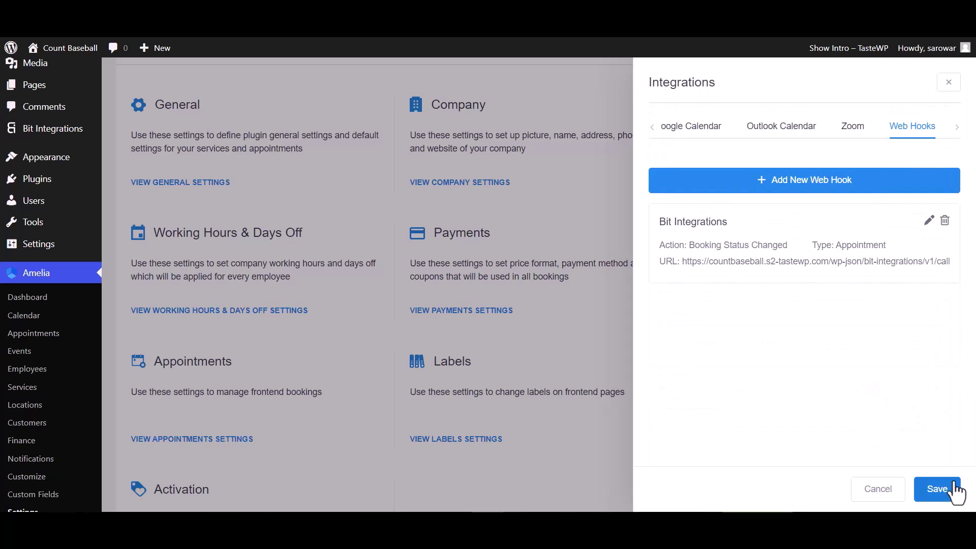
click(940, 490)
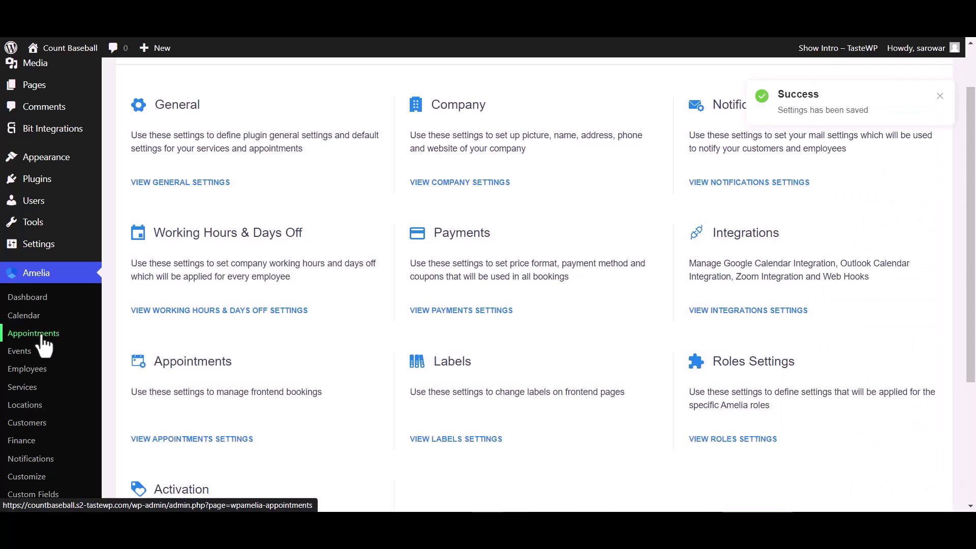
Step: Change the October 20 appointment's status from Approved to Pending
click(35, 334)
click(834, 316)
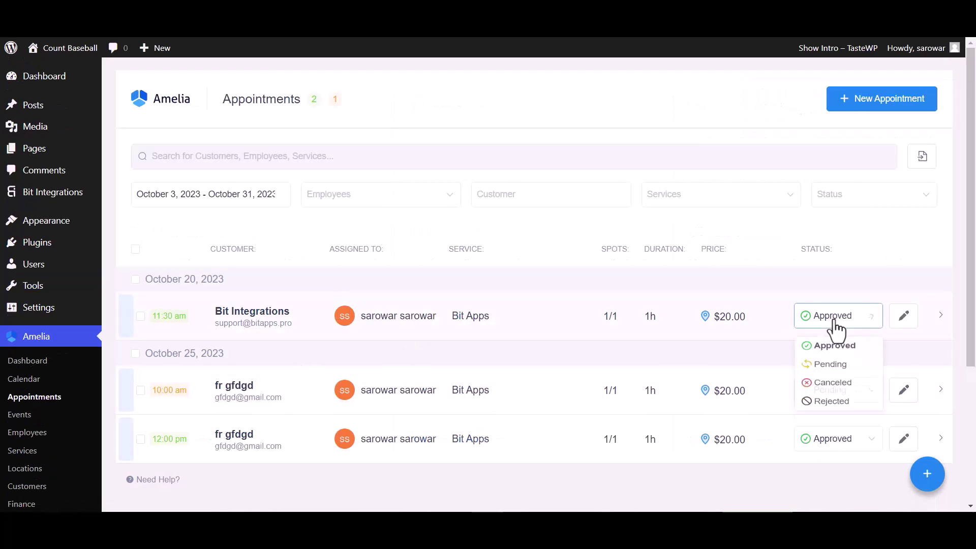
click(830, 369)
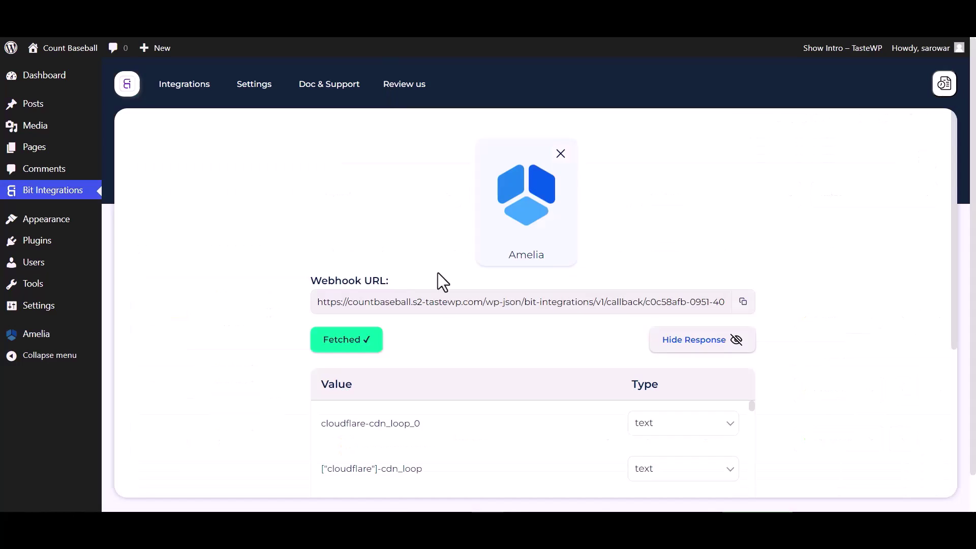
Step: Search 'we' among the actions and choose Web Hooks
scroll(467, 320, down, 3)
scroll(488, 351, down, 10)
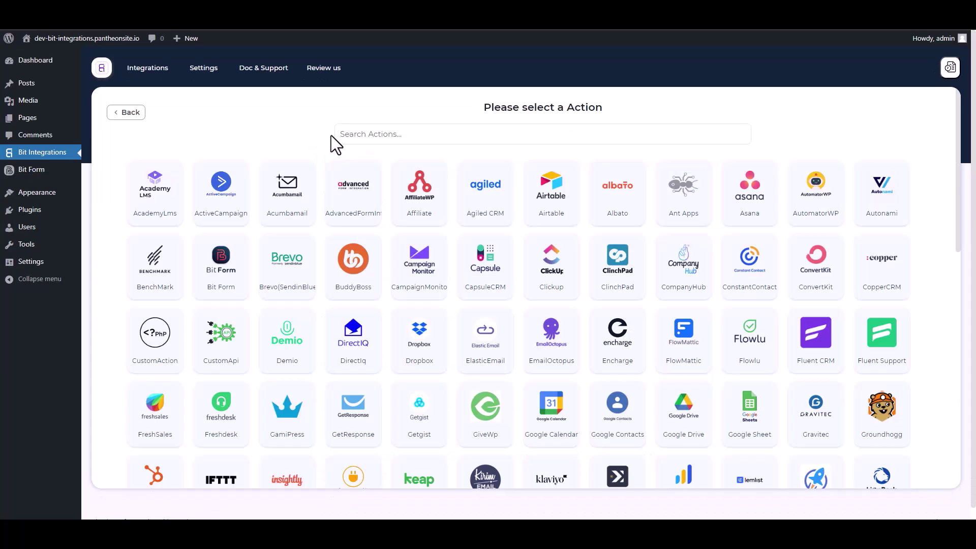
click(386, 133)
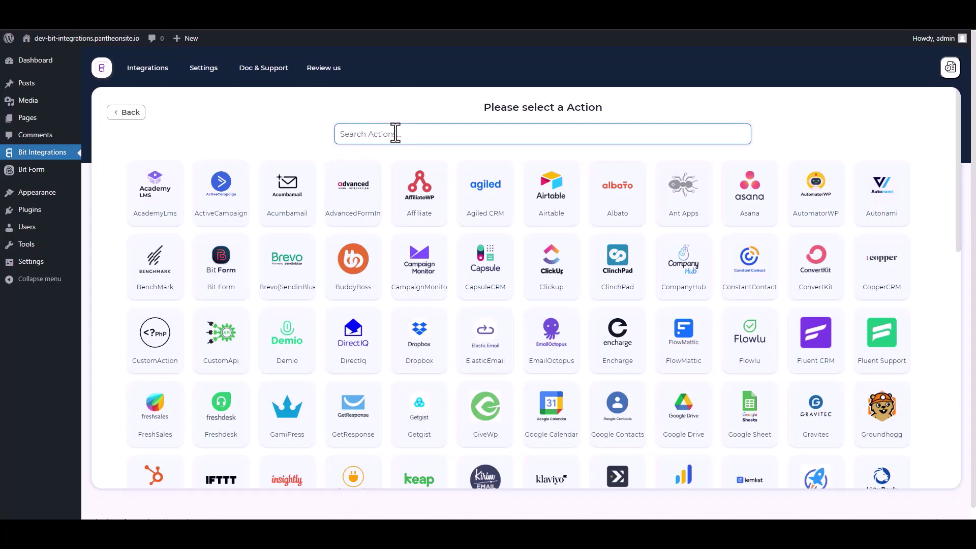
text(web)
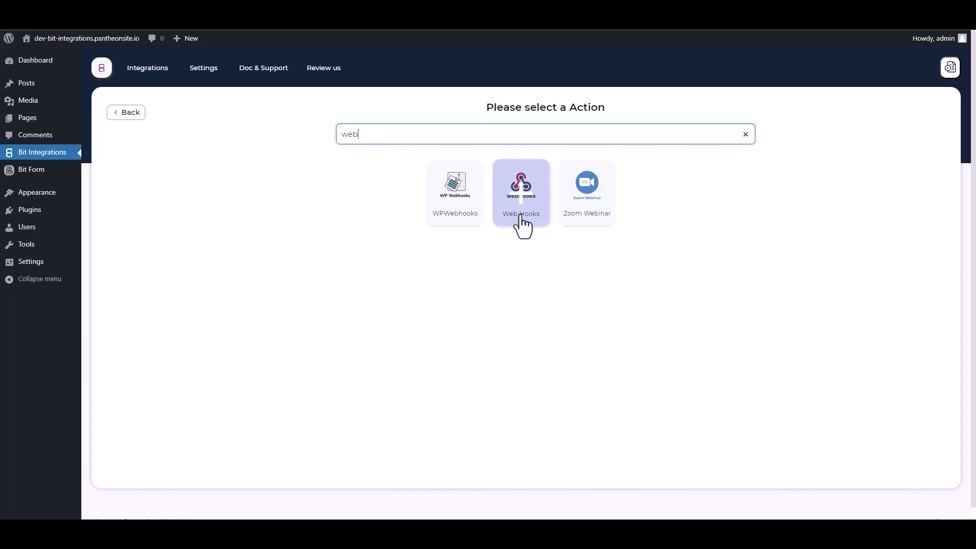
click(522, 221)
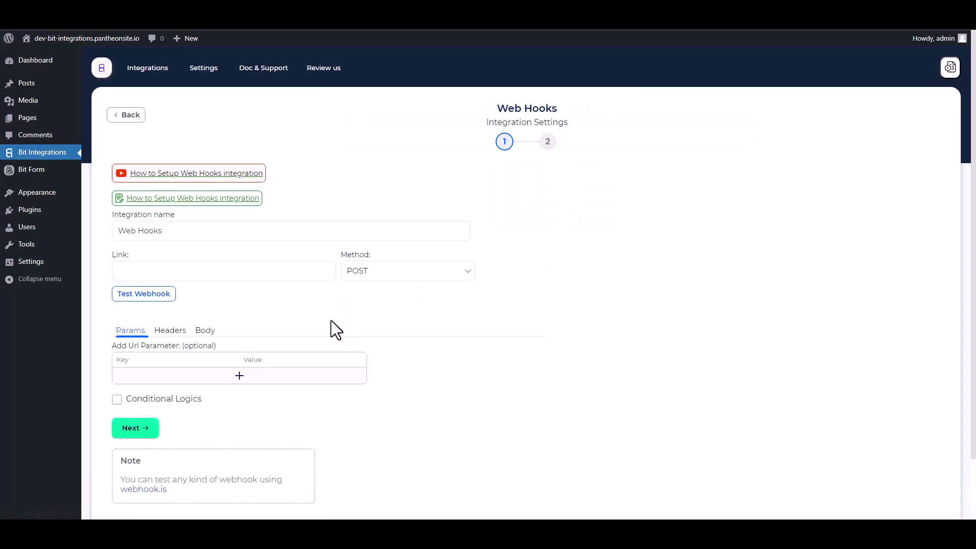
Step: In the Body settings, enable Send All Data with application/json as the content type
scroll(301, 300, down, 1)
click(205, 283)
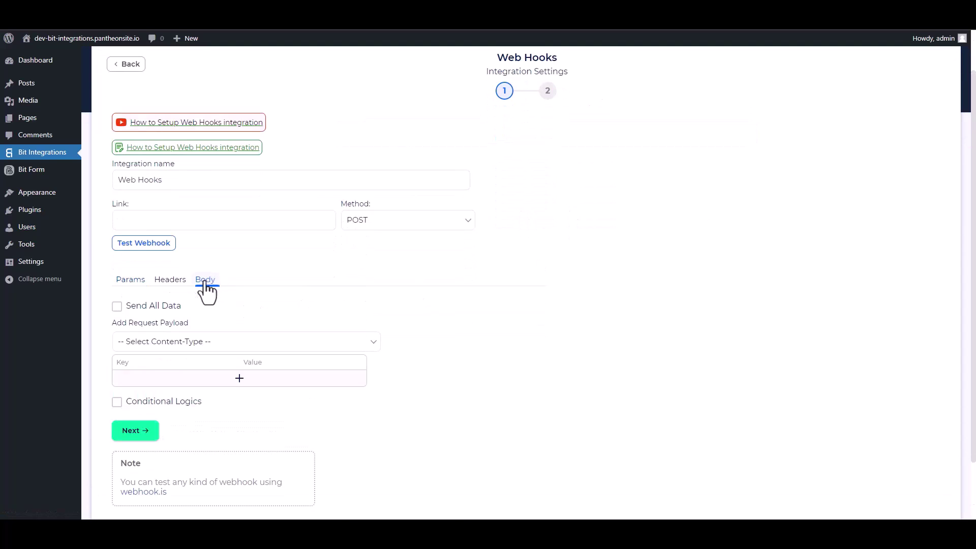
click(118, 306)
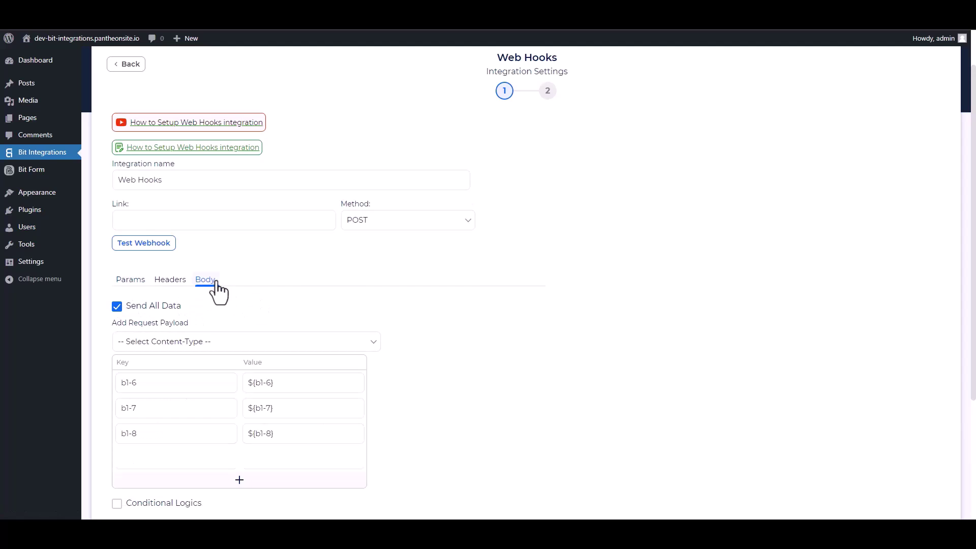
click(200, 343)
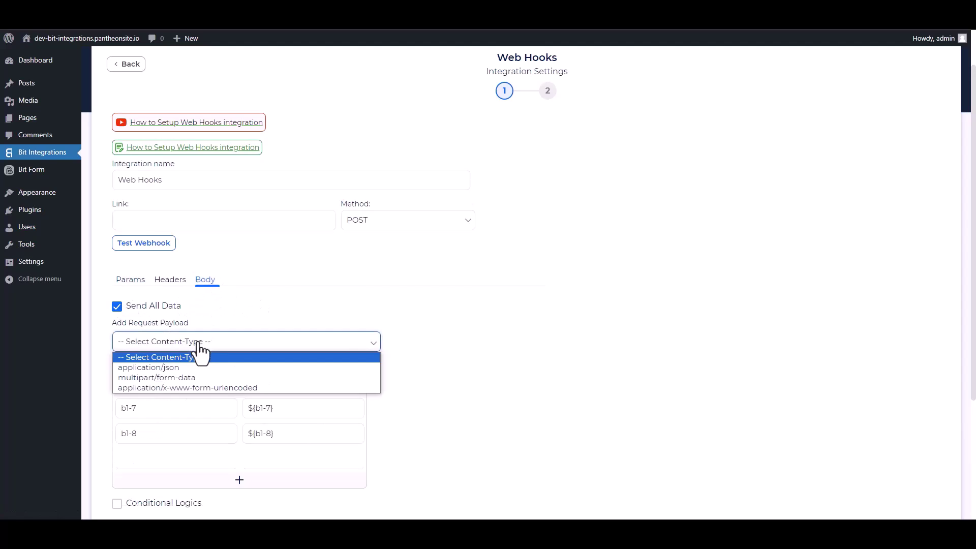
click(175, 368)
scroll(330, 298, up, 1)
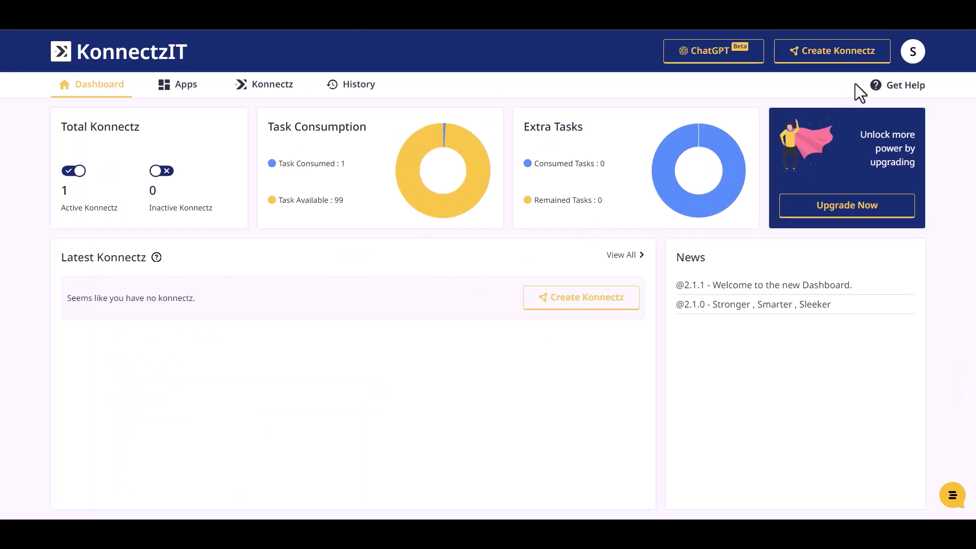
Step: Create a new Konnectz with a Webhook trigger, copy its URL and start capturing the response
click(849, 55)
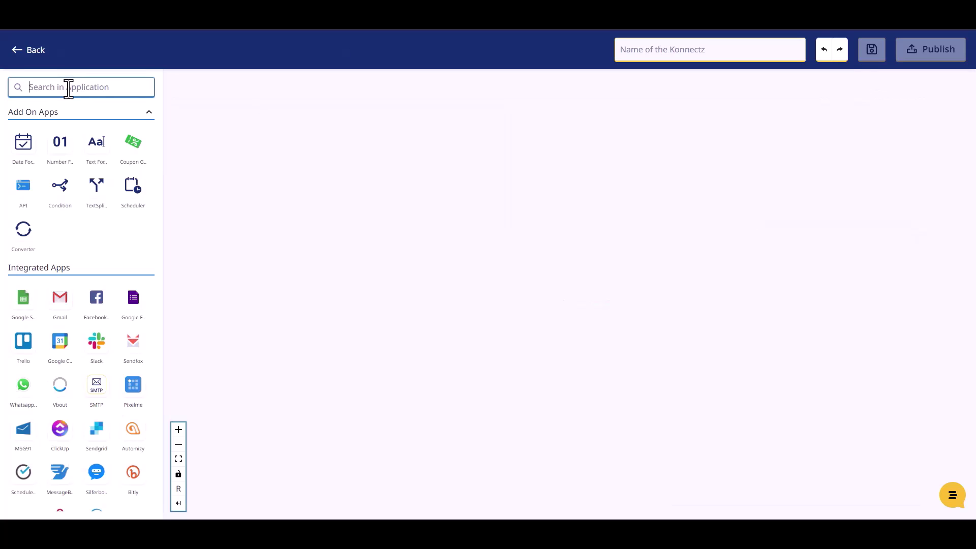
text(web)
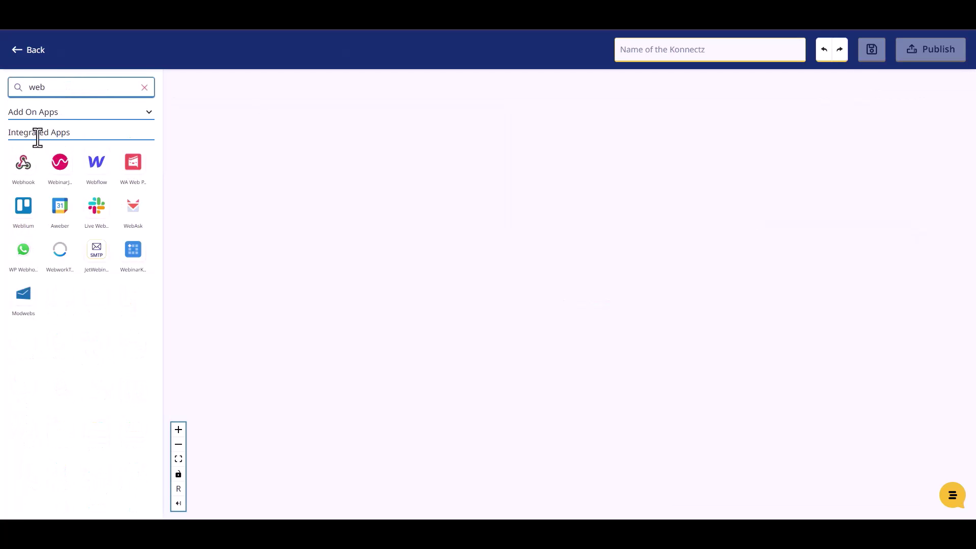
drag(24, 169, 291, 212)
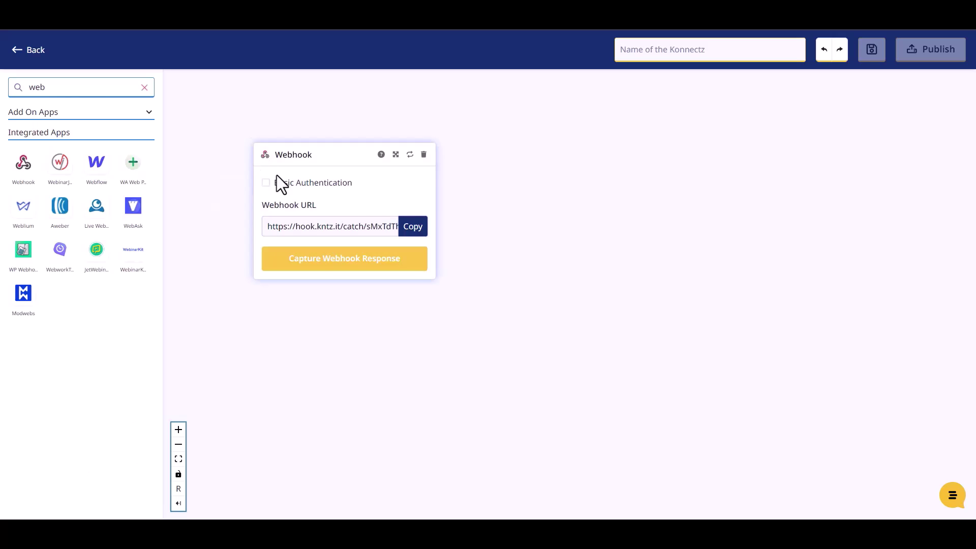
click(416, 232)
click(355, 260)
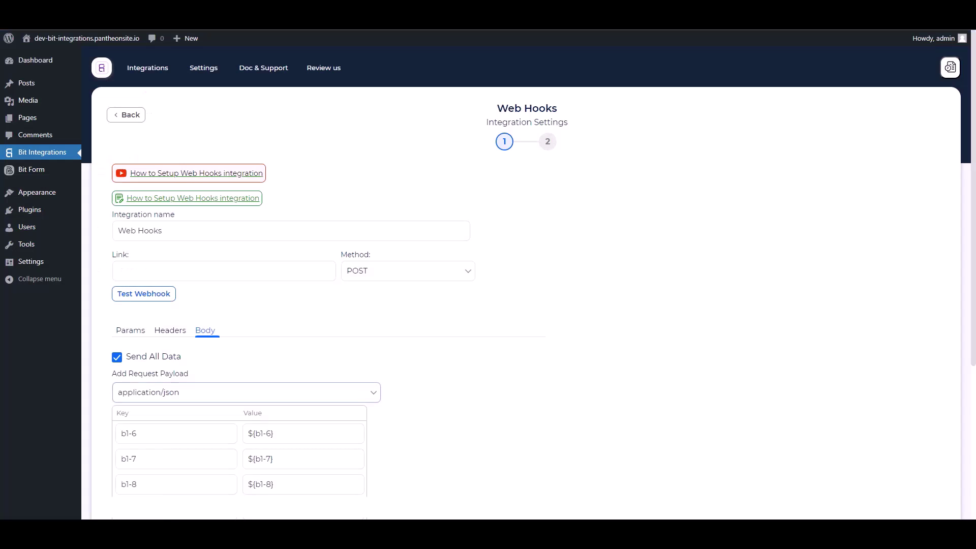
click(235, 274)
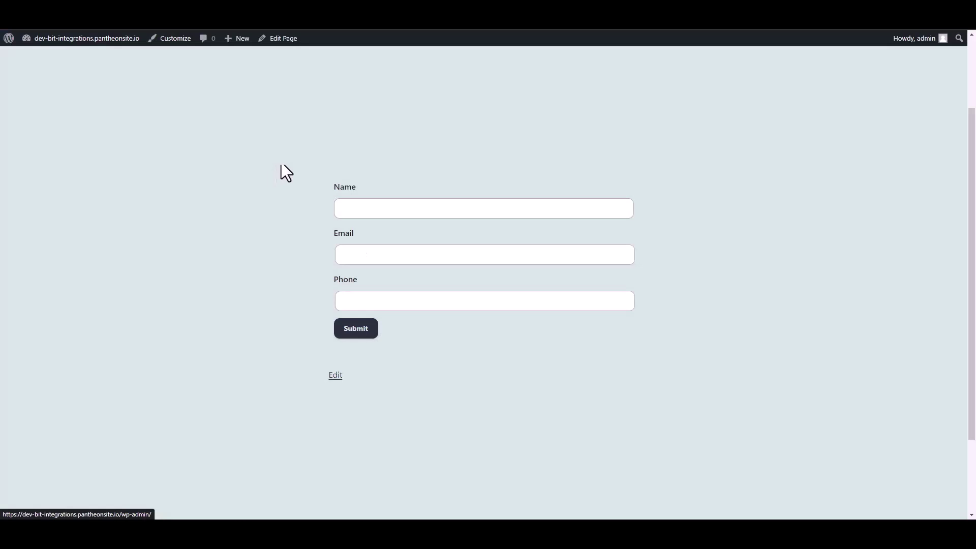
Step: Submit the form with the name Bit Integrations, a sample email address and a phone number
click(366, 208)
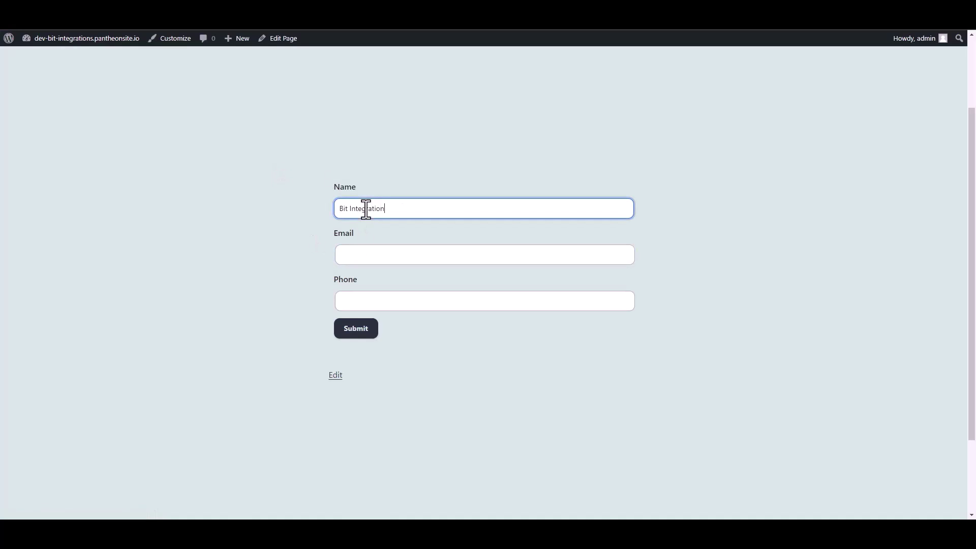
click(355, 256)
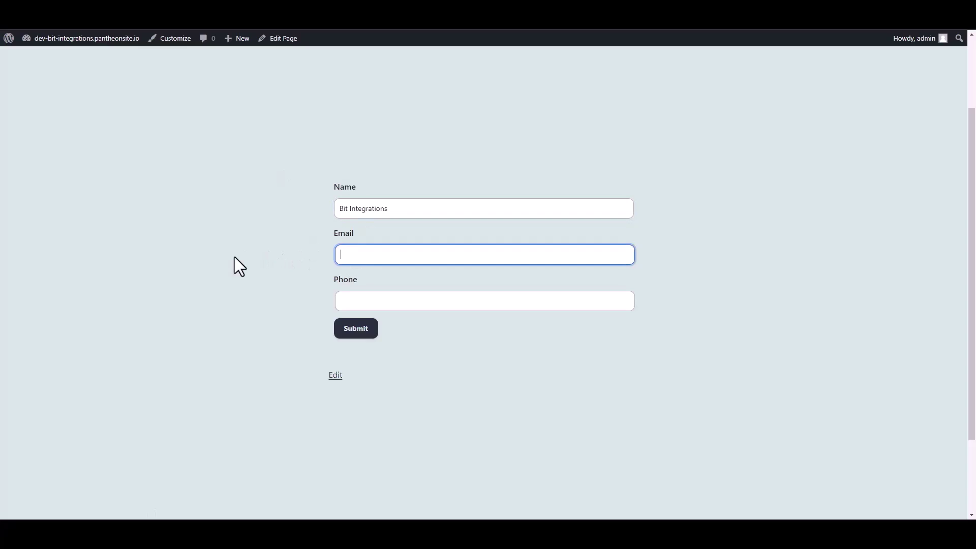
click(339, 303)
text(444555666)
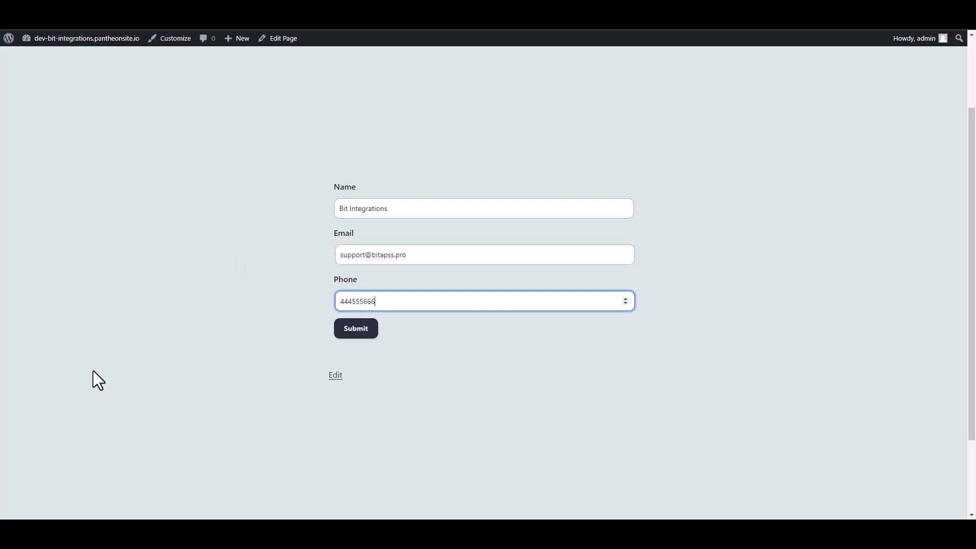
click(363, 330)
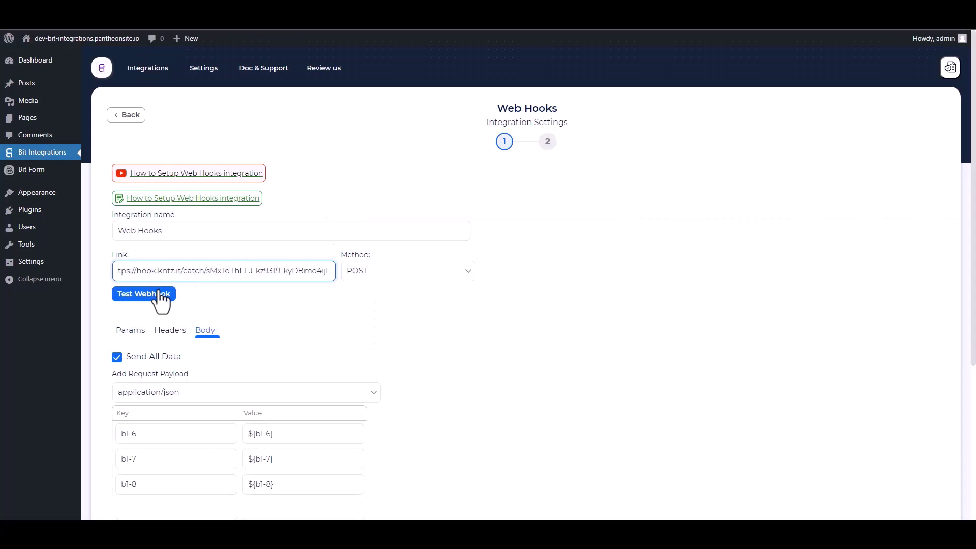
Step: Test the Web Hooks action against the KonnectzIT URL, then finish and save the integration
click(159, 295)
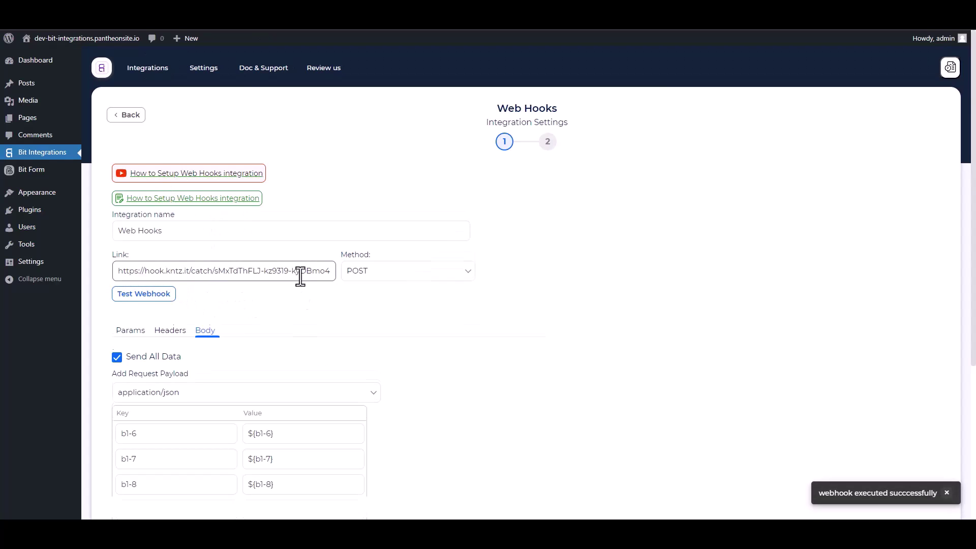
scroll(295, 274, down, 4)
click(144, 368)
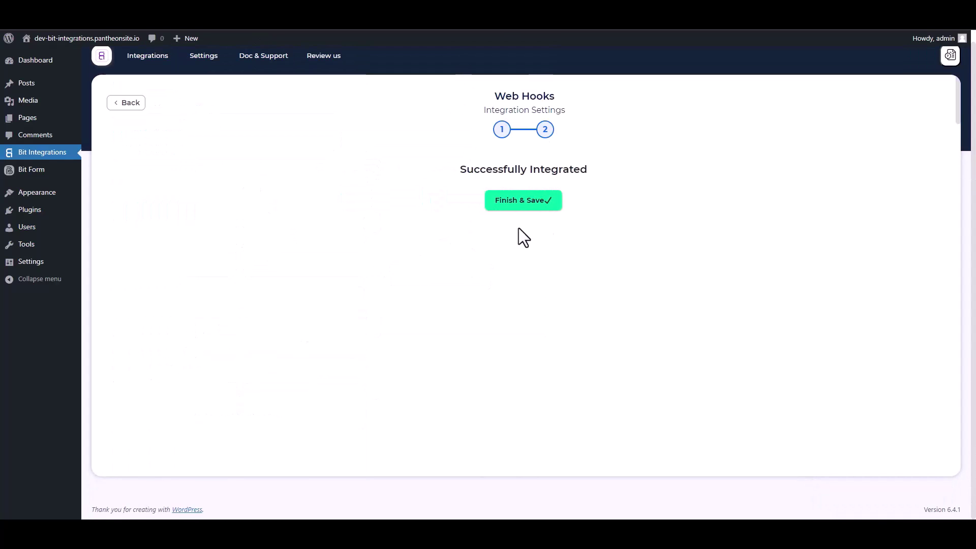
click(523, 203)
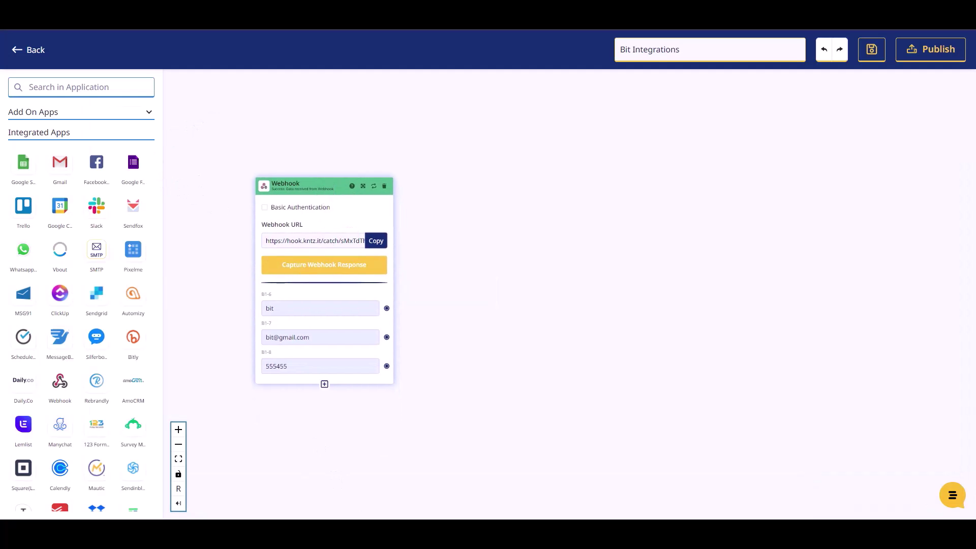
Step: Add Mailer Lite (searched as 'mailer') as the next step with the Create Or Update Subscriber action
click(74, 86)
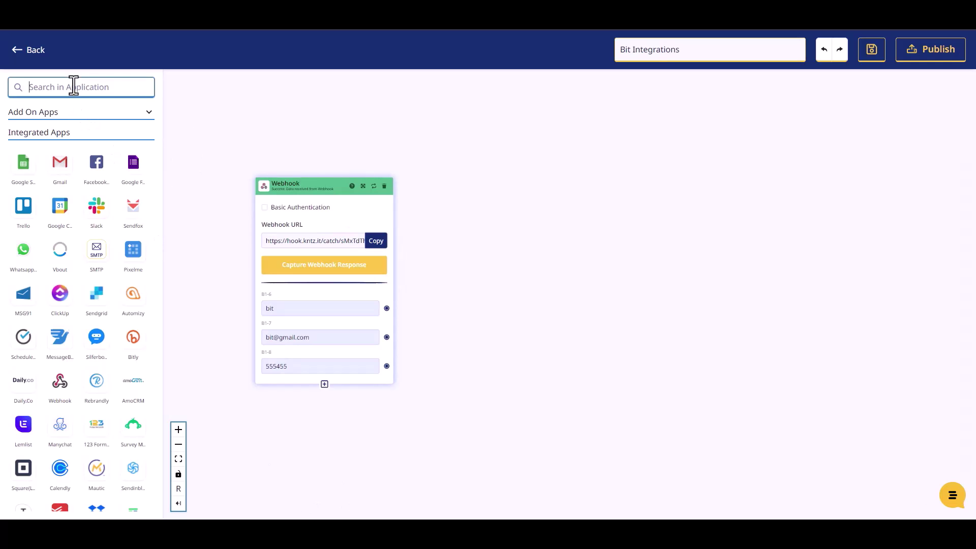
text(mailer)
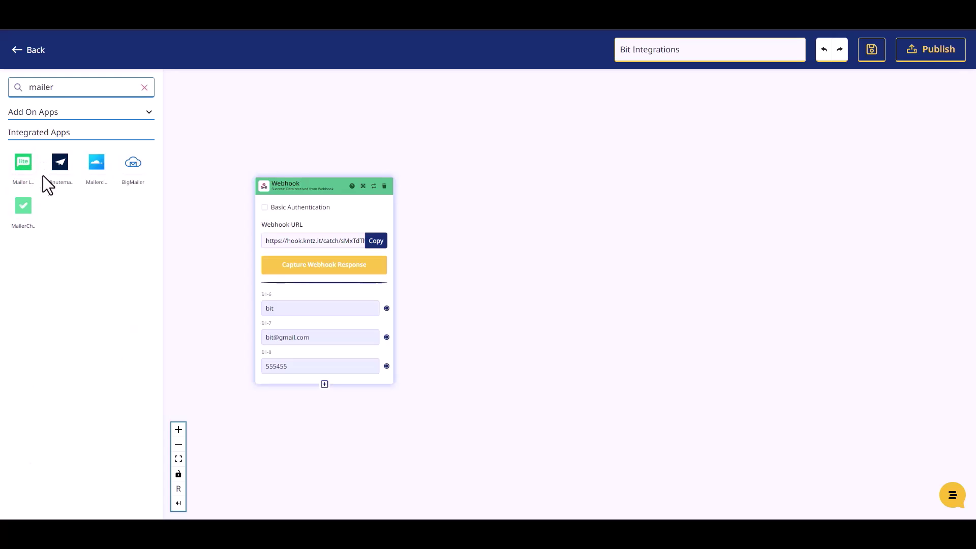
drag(24, 165, 520, 227)
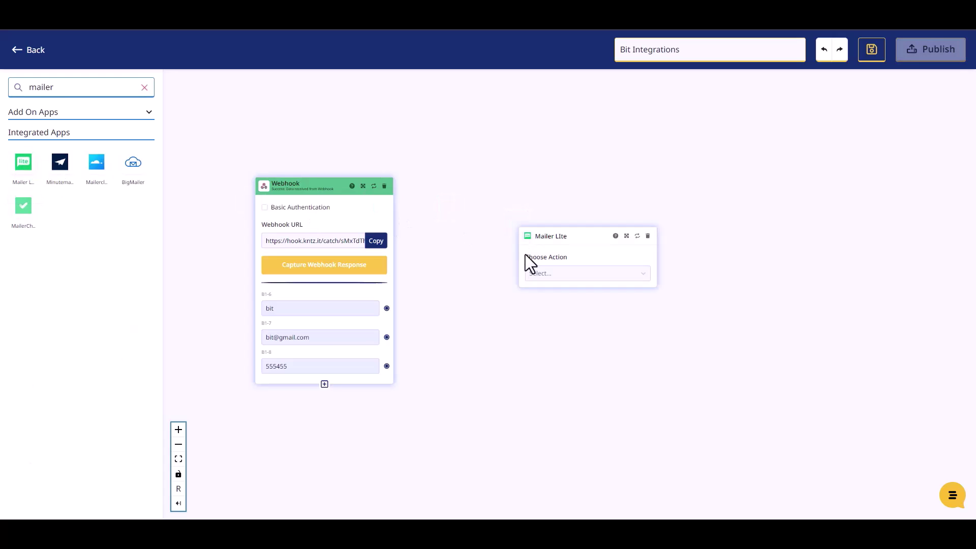
click(540, 273)
click(557, 299)
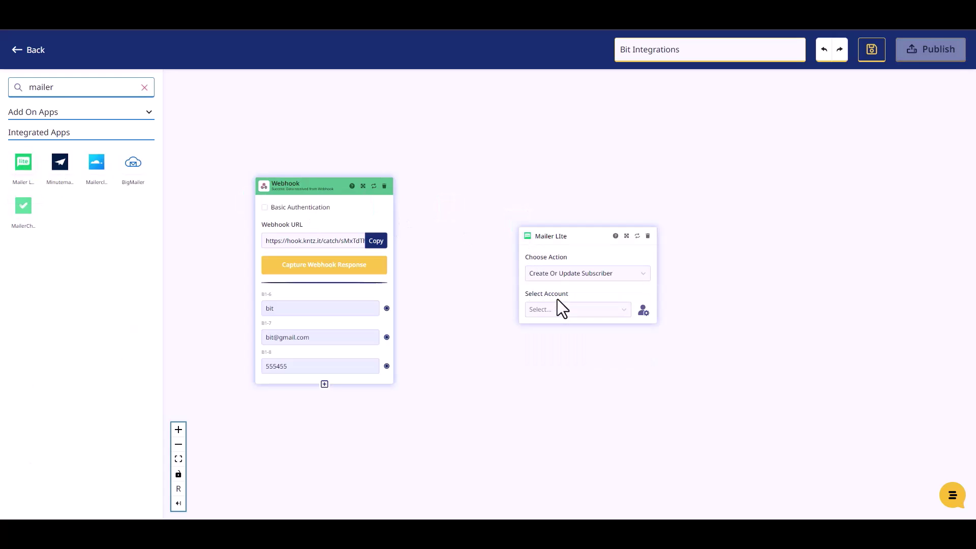
Step: Set the Mailer Lite step to Mailer Lite Account #1, the existing group and Active status
click(545, 311)
click(547, 330)
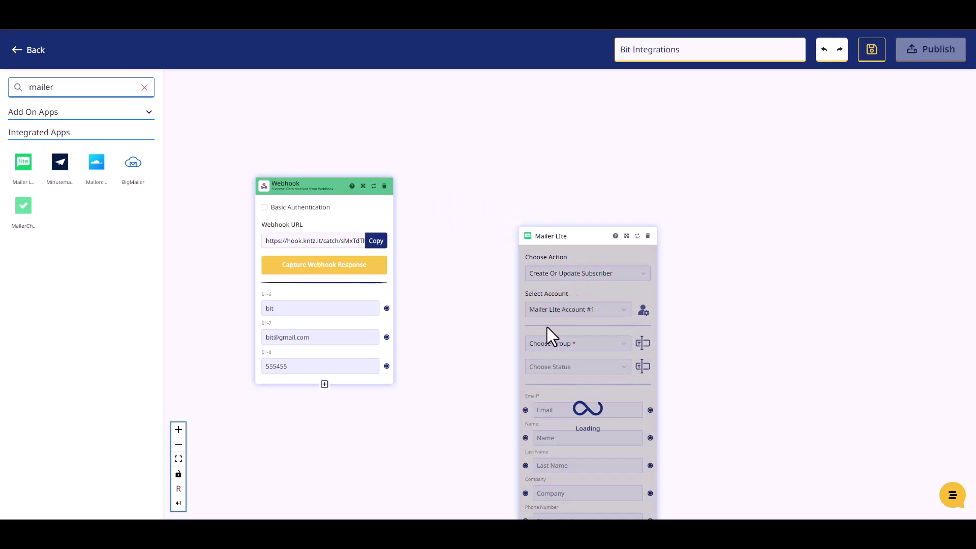
drag(556, 237, 497, 145)
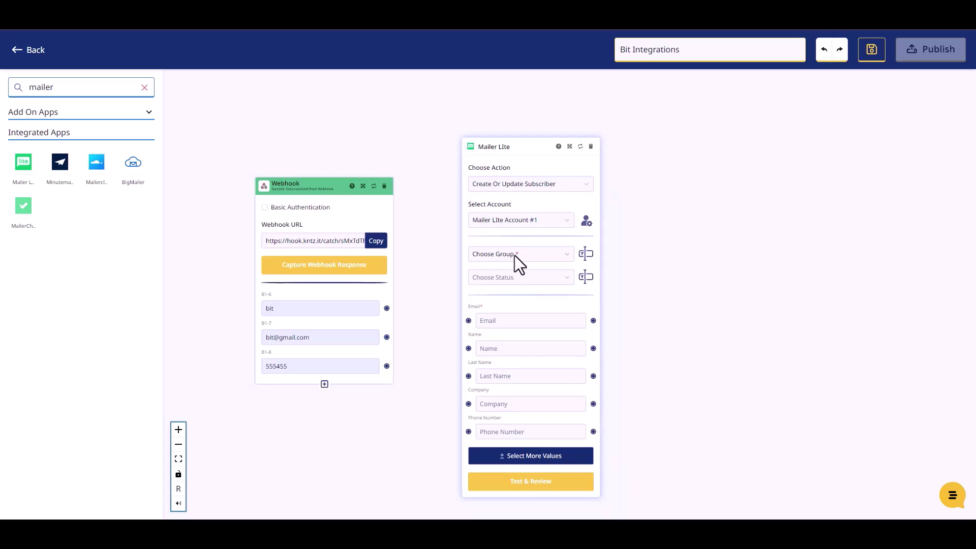
click(514, 255)
click(509, 276)
click(514, 277)
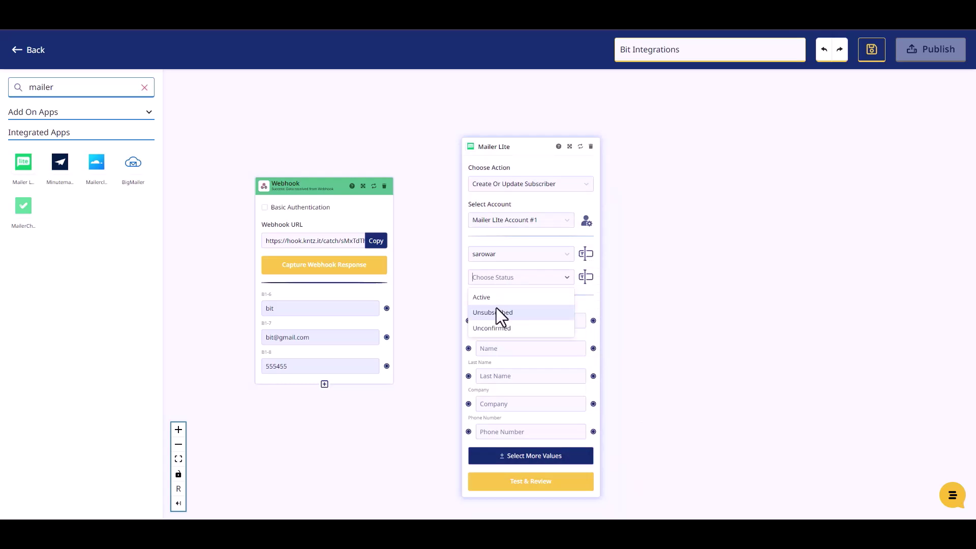
click(493, 305)
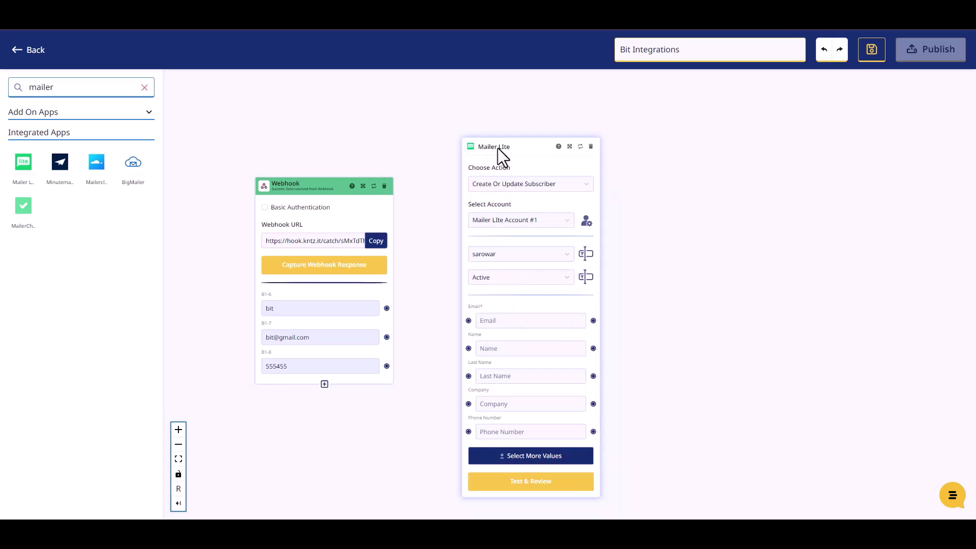
drag(499, 147, 495, 131)
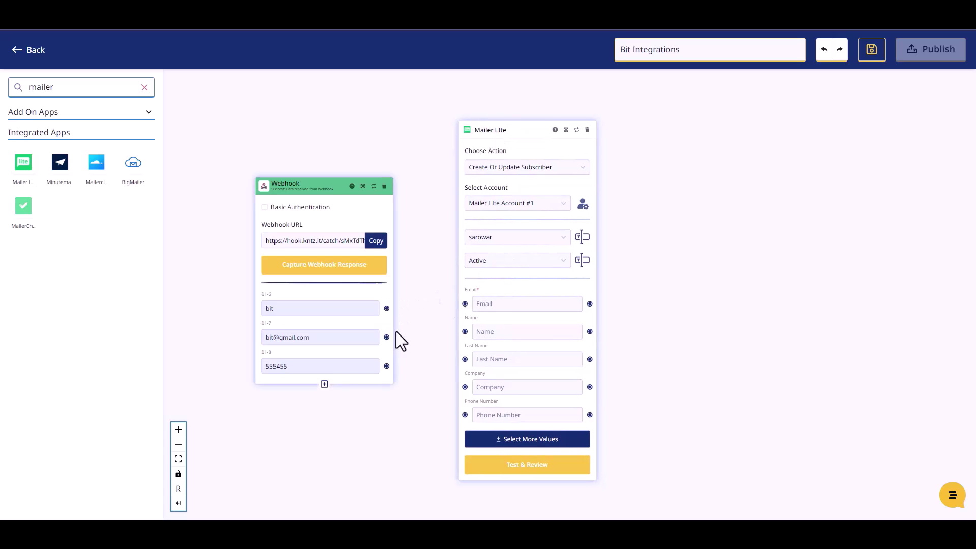
Step: Map the webhook's email and phone values to Mailer Lite's Email and Phone Number fields
drag(388, 308, 464, 331)
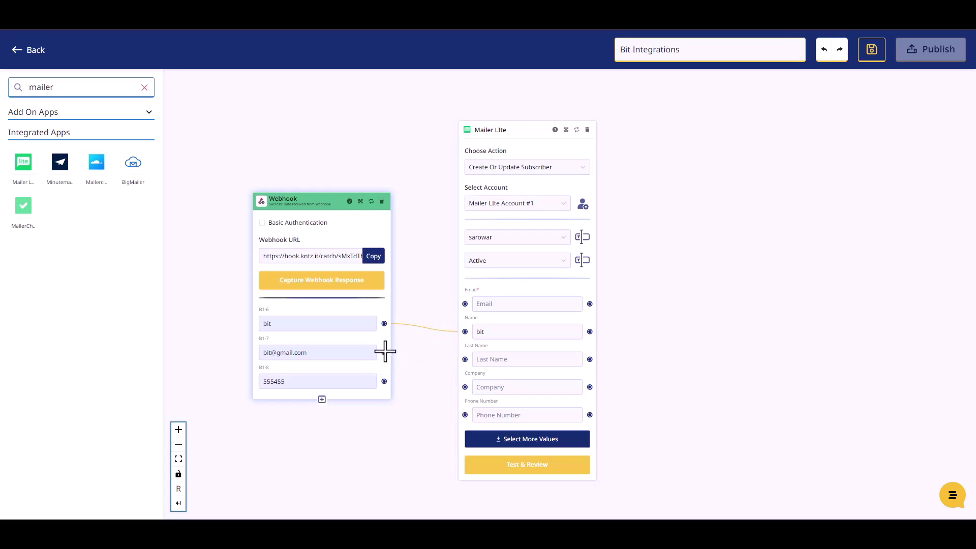
drag(384, 353, 462, 304)
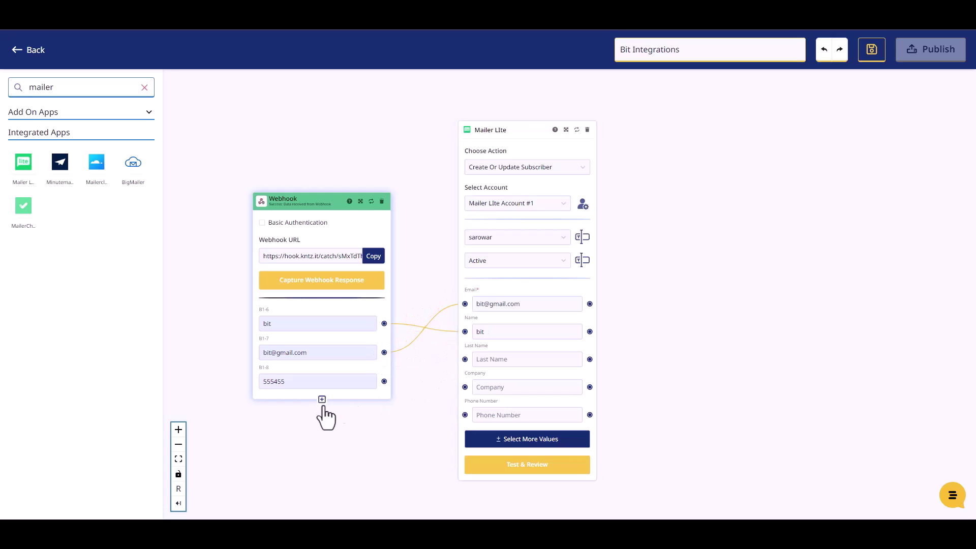
drag(384, 382, 463, 415)
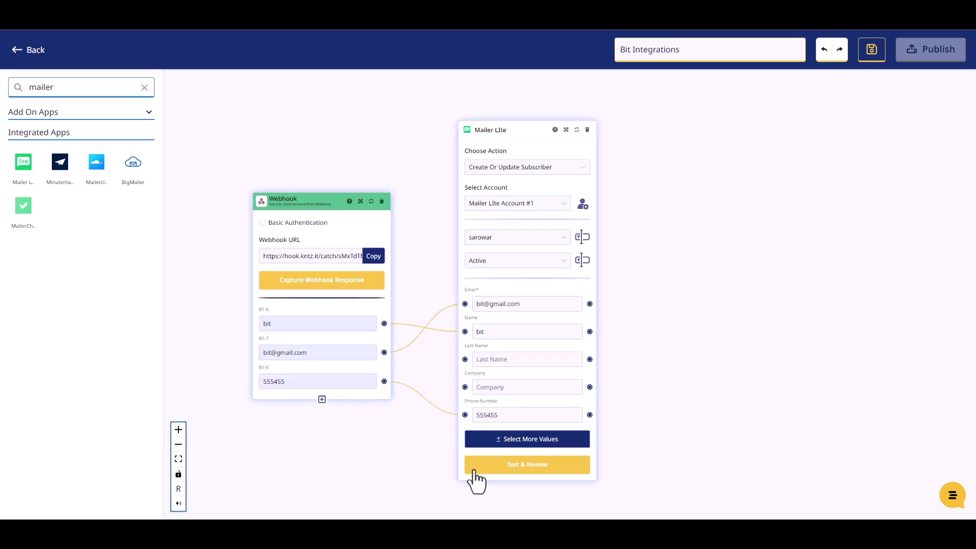
Step: Test the flow through Mailer Lite and publish the Konnectz
click(529, 465)
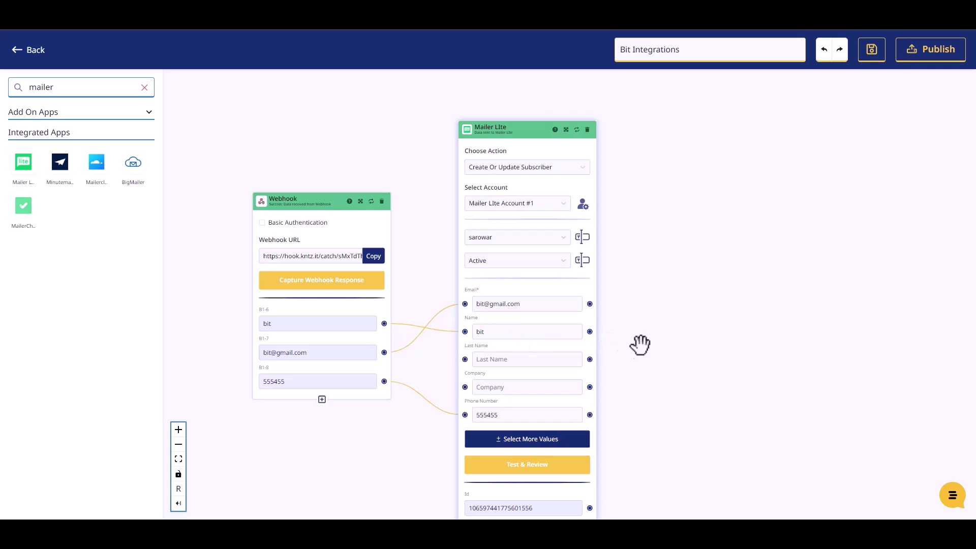
scroll(634, 362, down, 2)
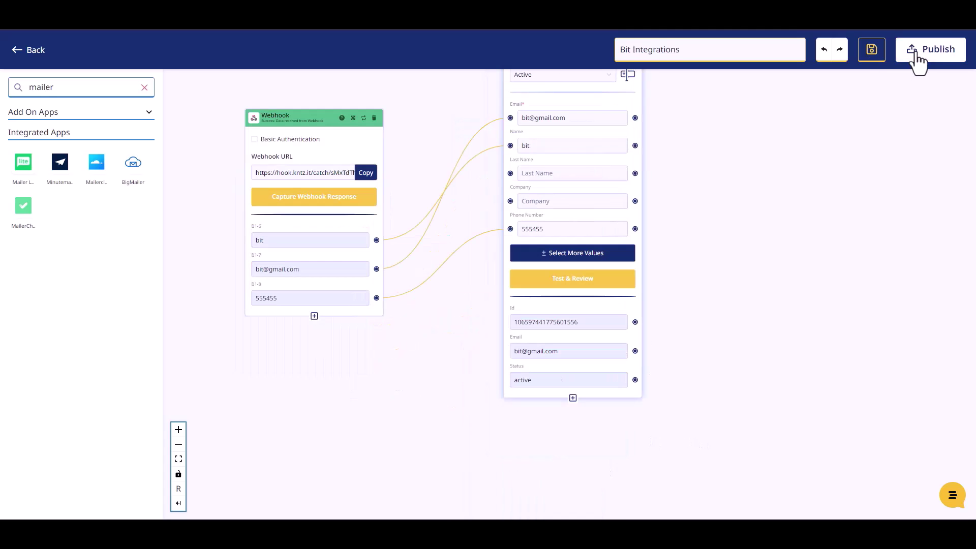
click(918, 56)
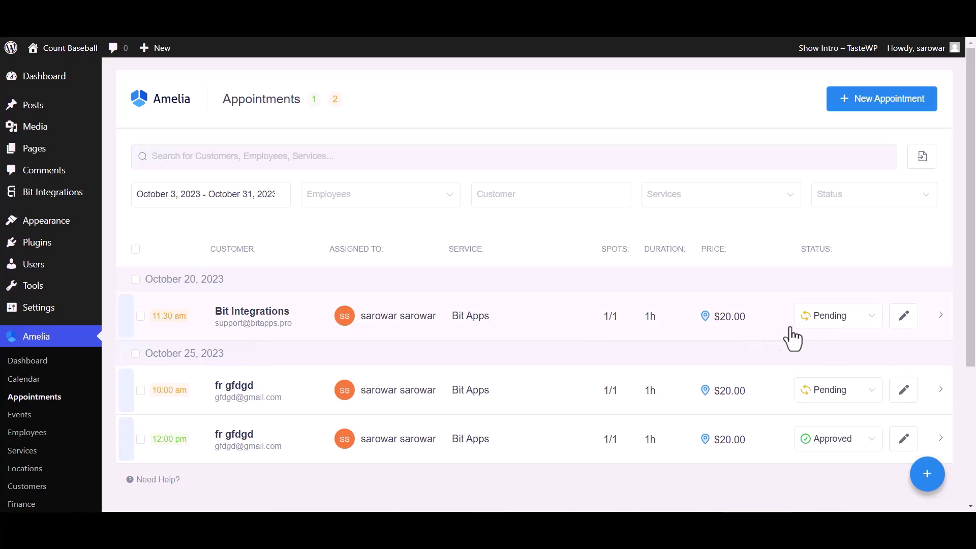
Step: Change the first appointment's status from Pending to Approved
click(816, 318)
click(819, 348)
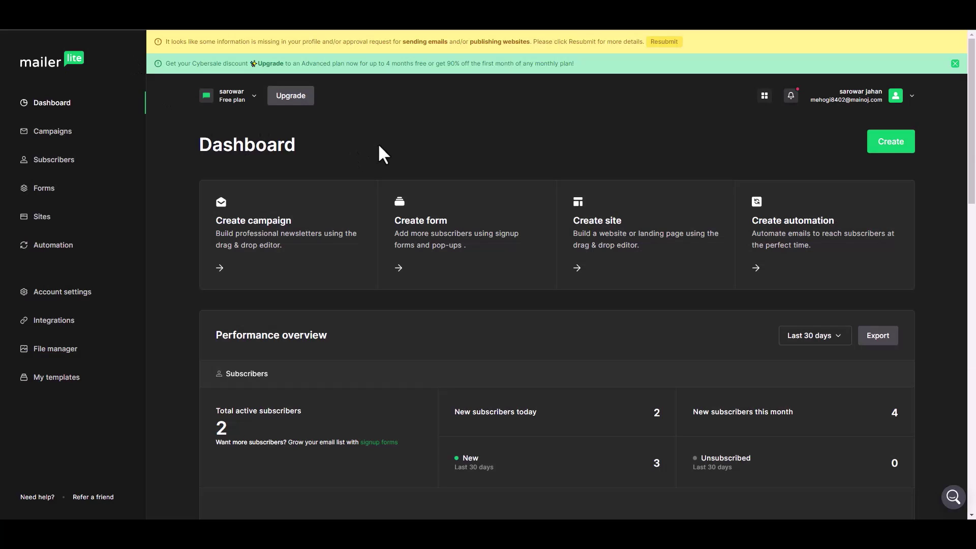
Step: Open the newest subscriber's profile from the MailerLite Subscribers list and review its details
click(311, 219)
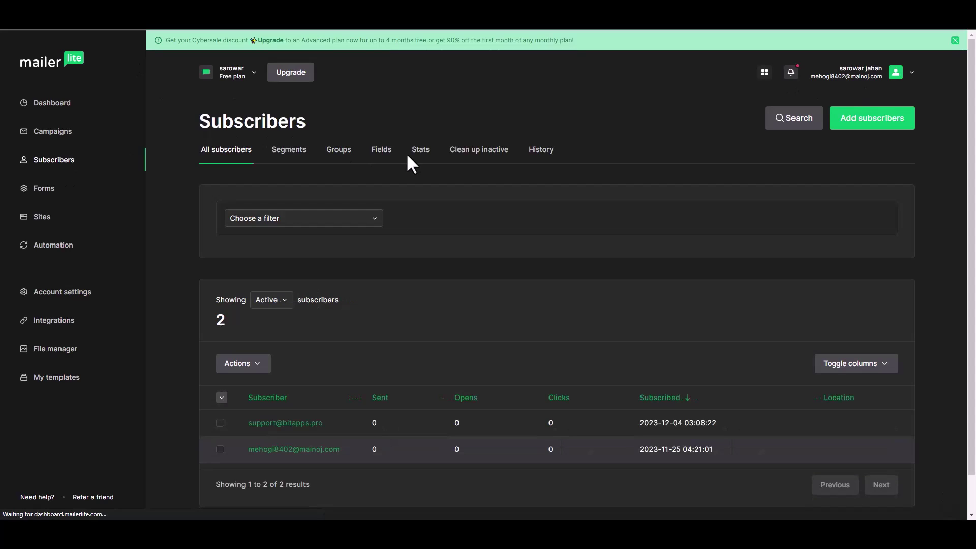
scroll(344, 396, down, 1)
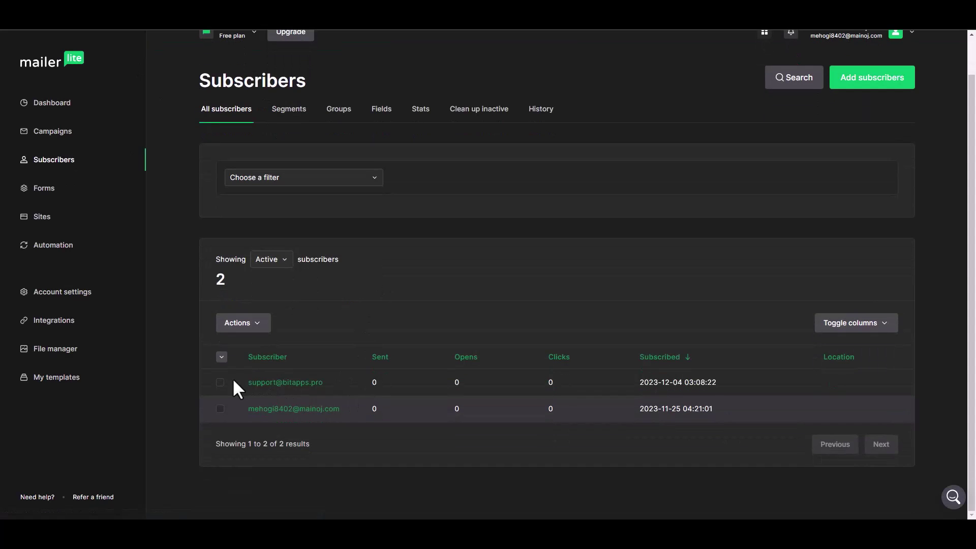
click(304, 383)
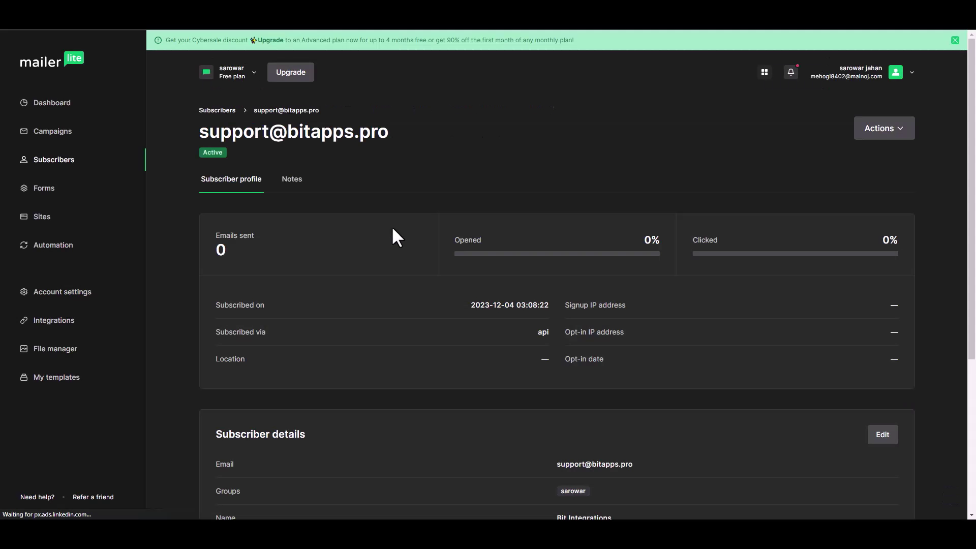
scroll(448, 269, down, 3)
scroll(455, 279, down, 1)
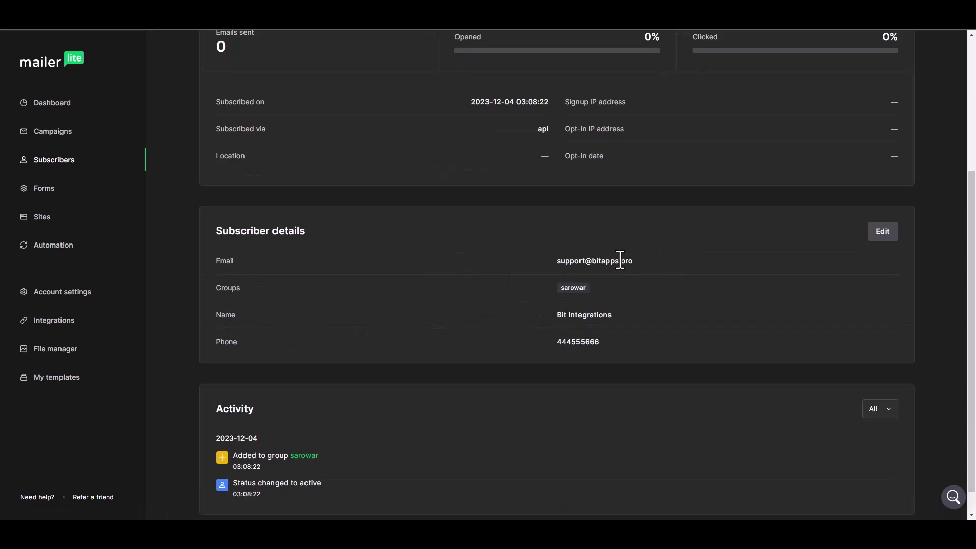
scroll(462, 336, up, 4)
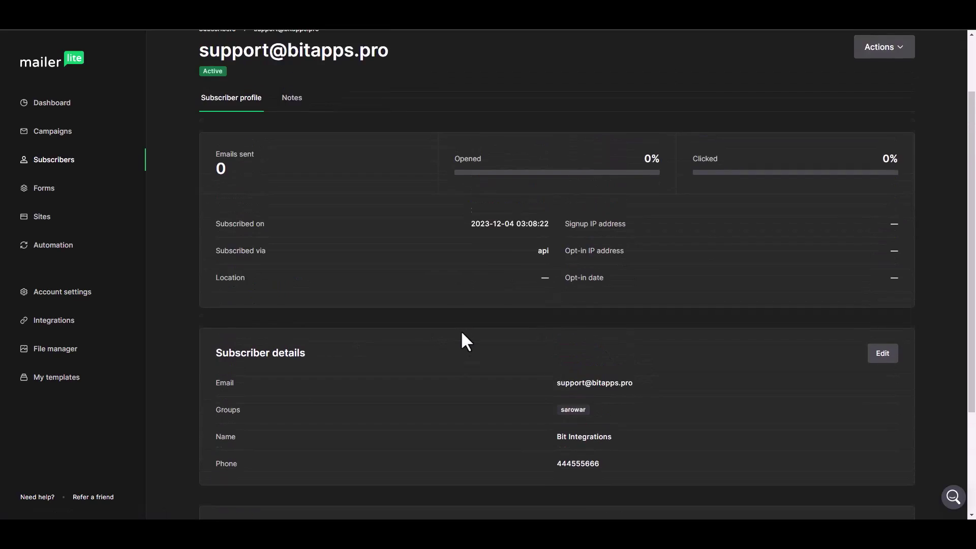